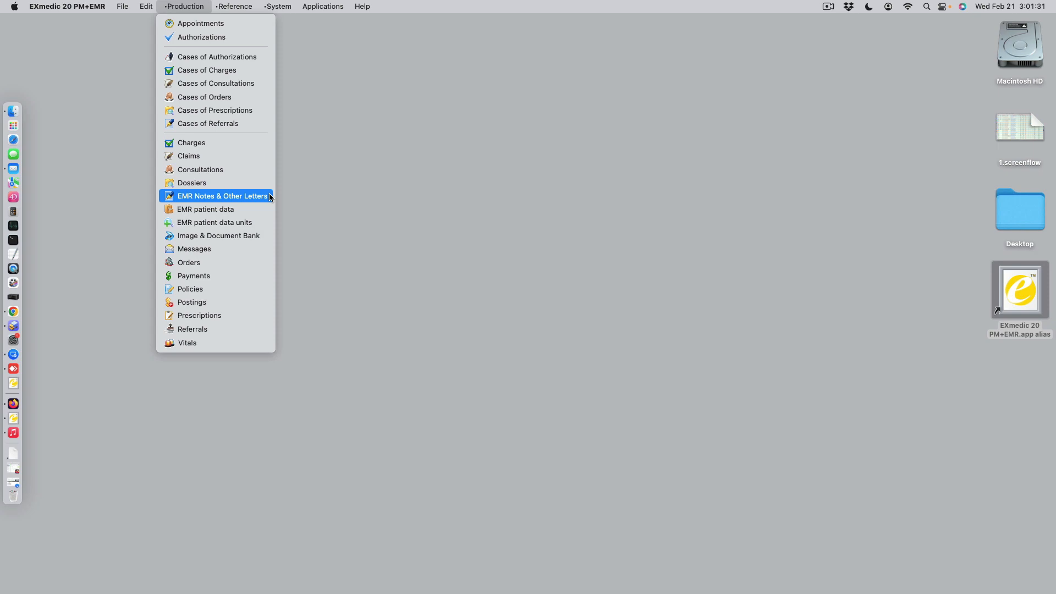
Create a new EMR note and assign the first patient found by looking up "ab"
{"action": "left_click", "coordinate": [270, 197]}
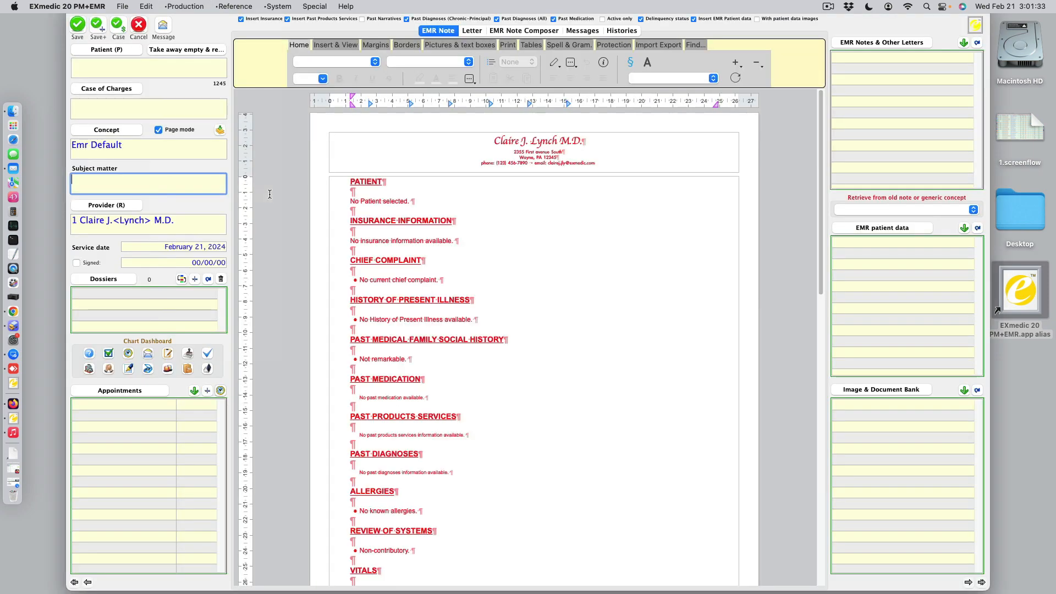
{"action": "left_click", "coordinate": [149, 66]}
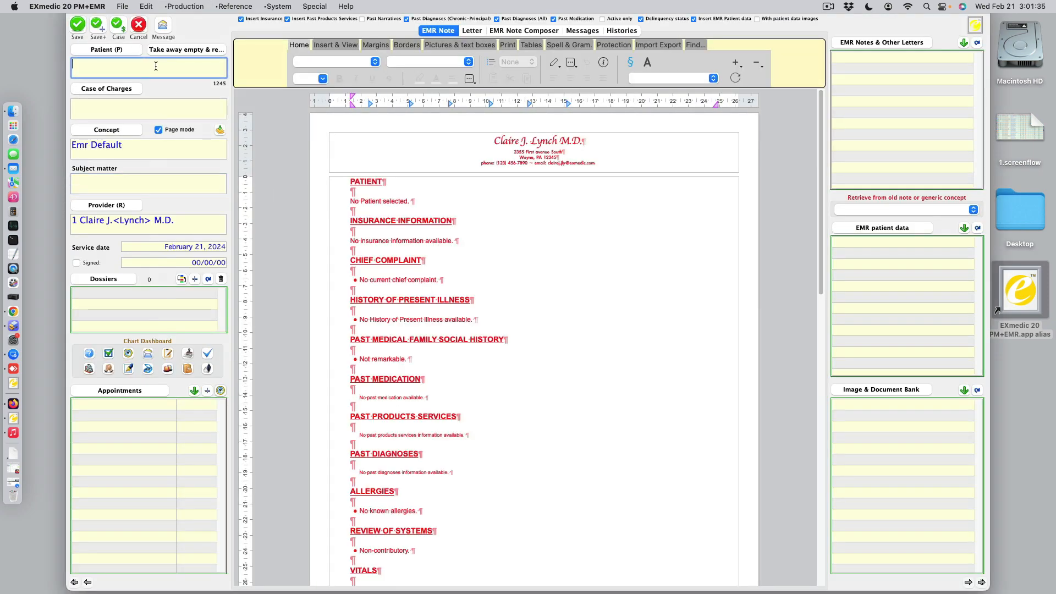
{"action": "type", "text": "ab"}
{"action": "key", "text": "Tab"}
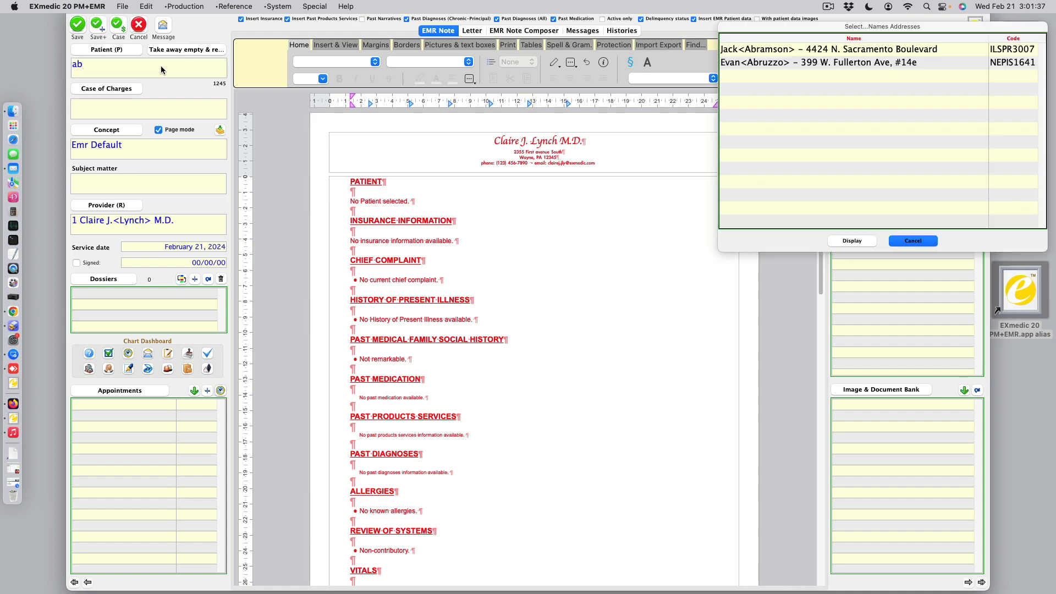
{"action": "double_click", "coordinate": [725, 53]}
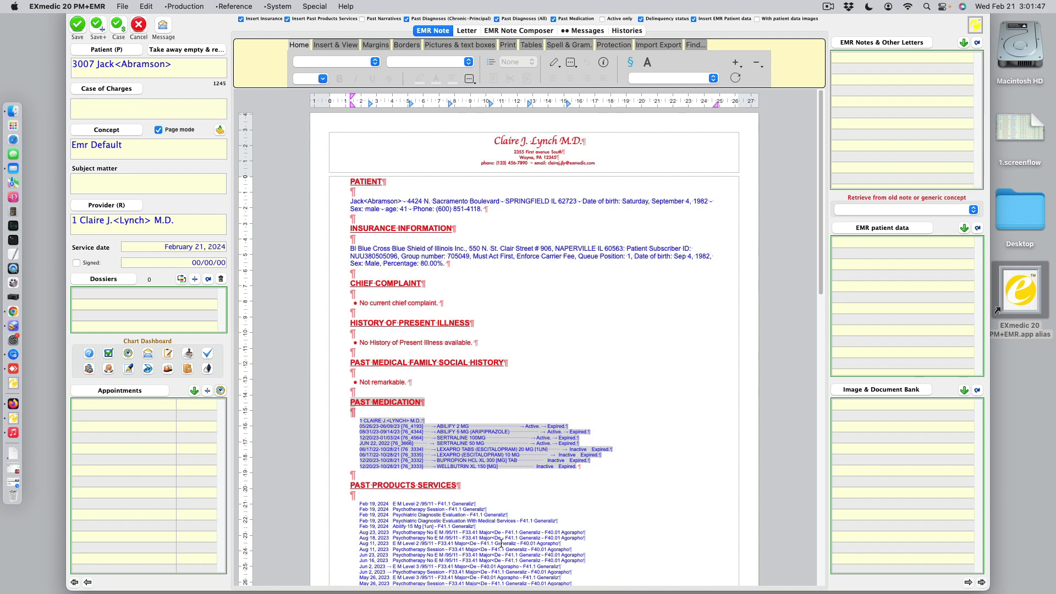
In the EMR Note Composer, add the patient's diagnoses F33.41, F40.01 and F41.1 to the note
{"action": "scroll", "coordinate": [800, 338], "scroll_direction": "down", "scroll_amount": 5}
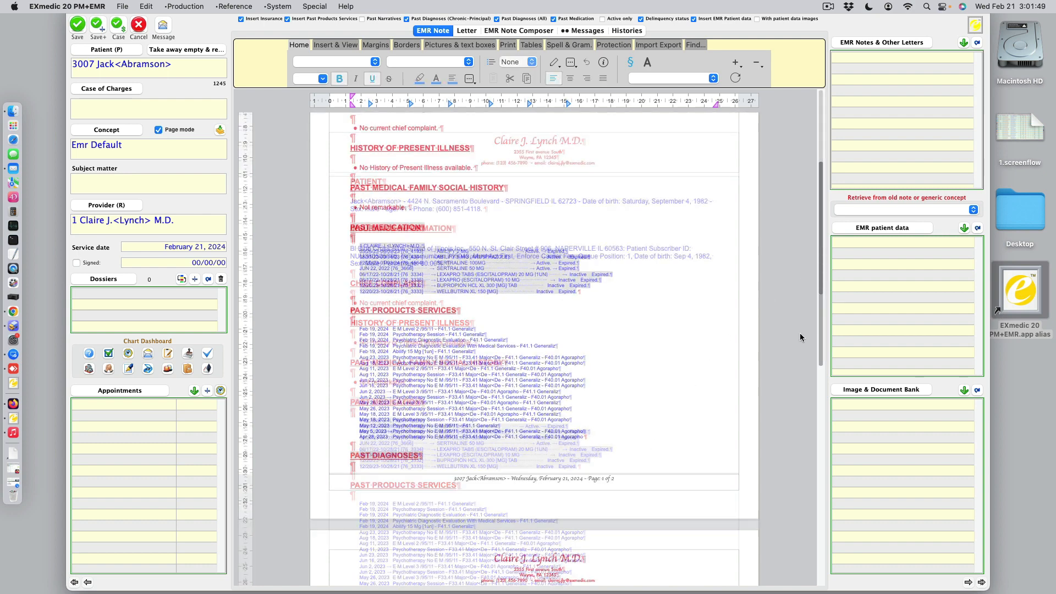
{"action": "left_click_drag", "start_coordinate": [819, 329], "coordinate": [790, 491]}
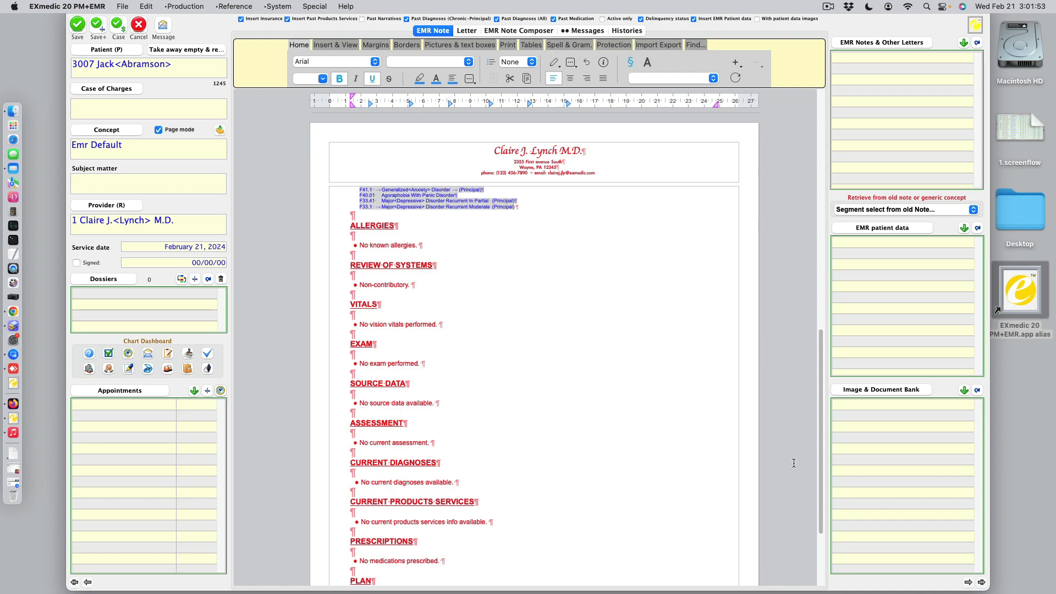
{"action": "left_click_drag", "start_coordinate": [820, 445], "coordinate": [791, 147]}
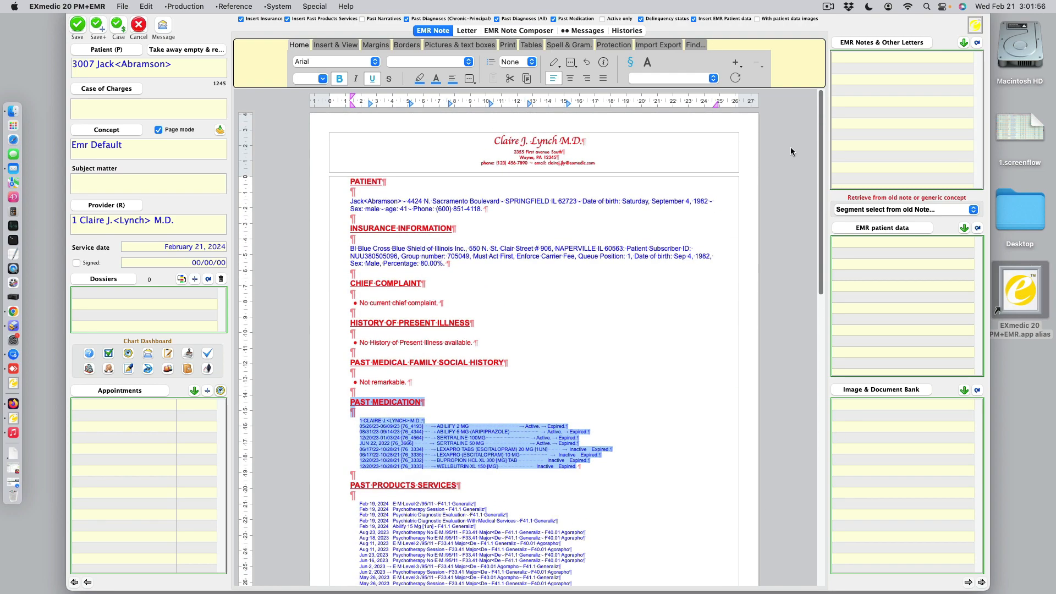
{"action": "left_click", "coordinate": [524, 32]}
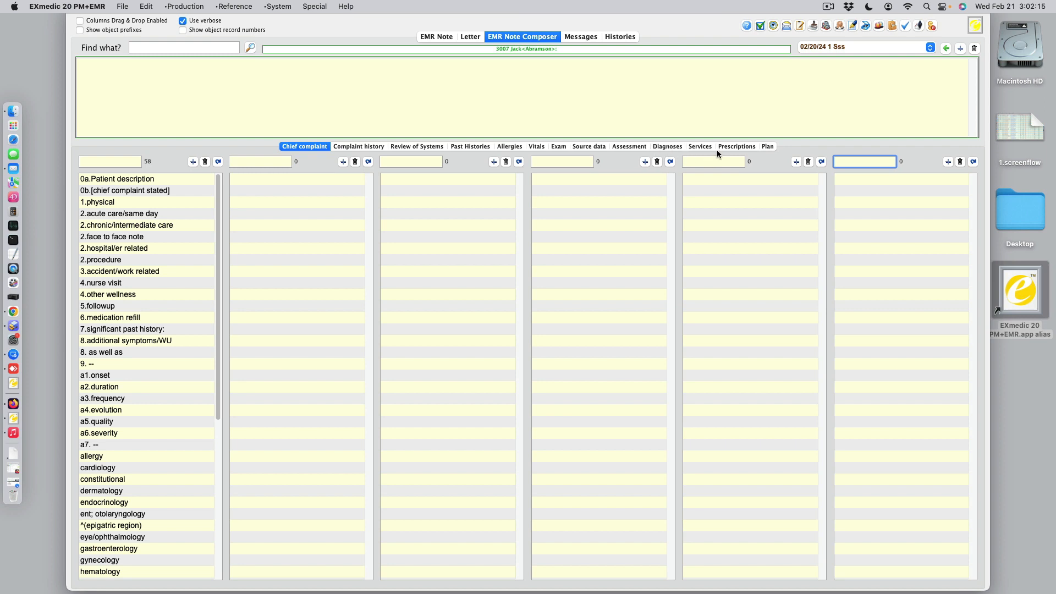
{"action": "left_click", "coordinate": [666, 148]}
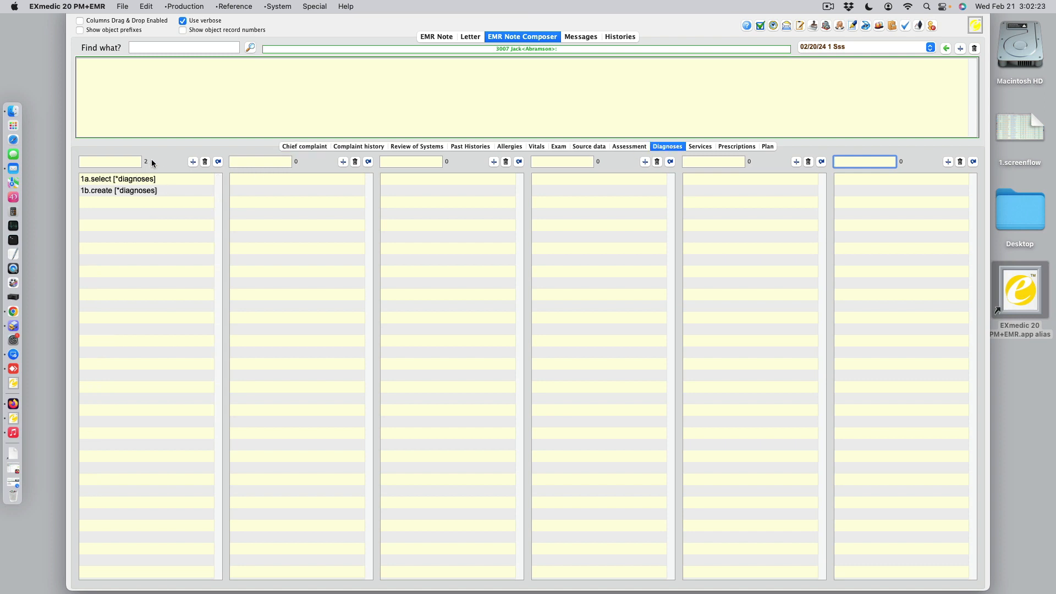
{"action": "double_click", "coordinate": [118, 179]}
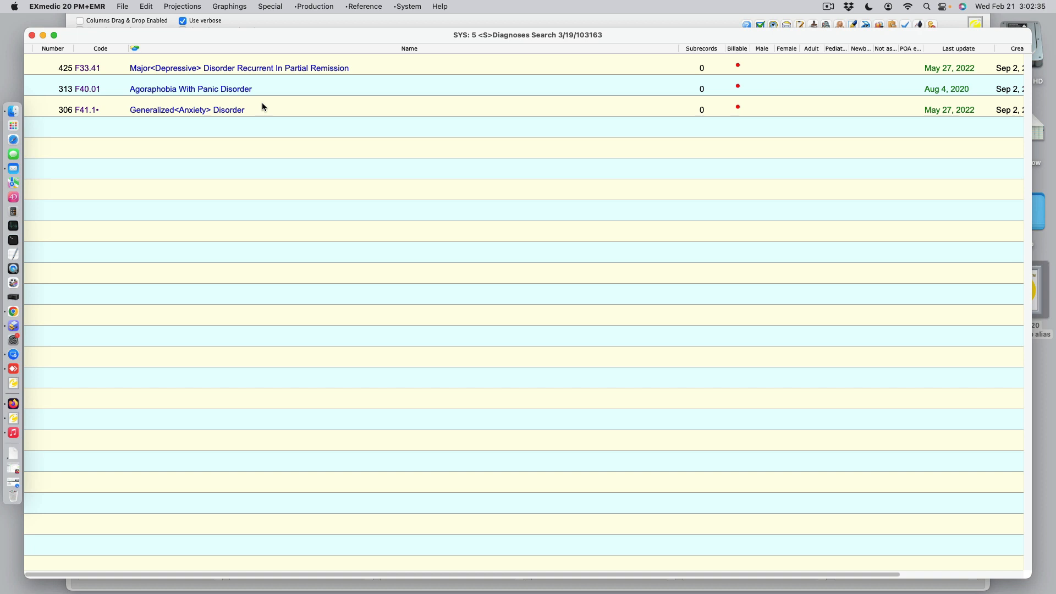
{"action": "left_click", "coordinate": [246, 67]}
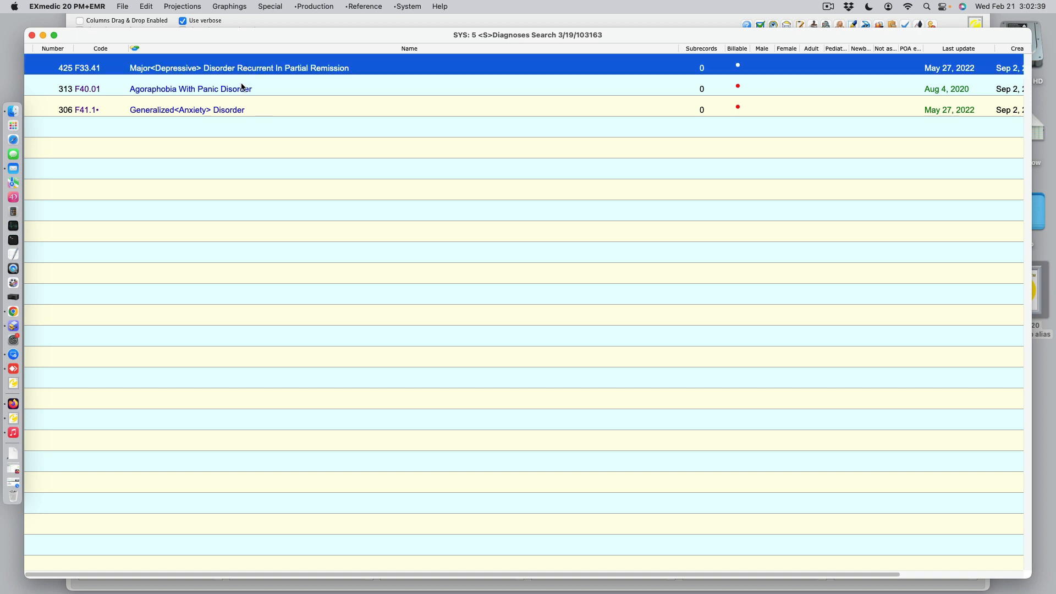
{"action": "left_click", "coordinate": [243, 88], "text": "shift"}
{"action": "left_click", "coordinate": [243, 108], "text": "shift"}
{"action": "left_click", "coordinate": [243, 90], "text": "shift"}
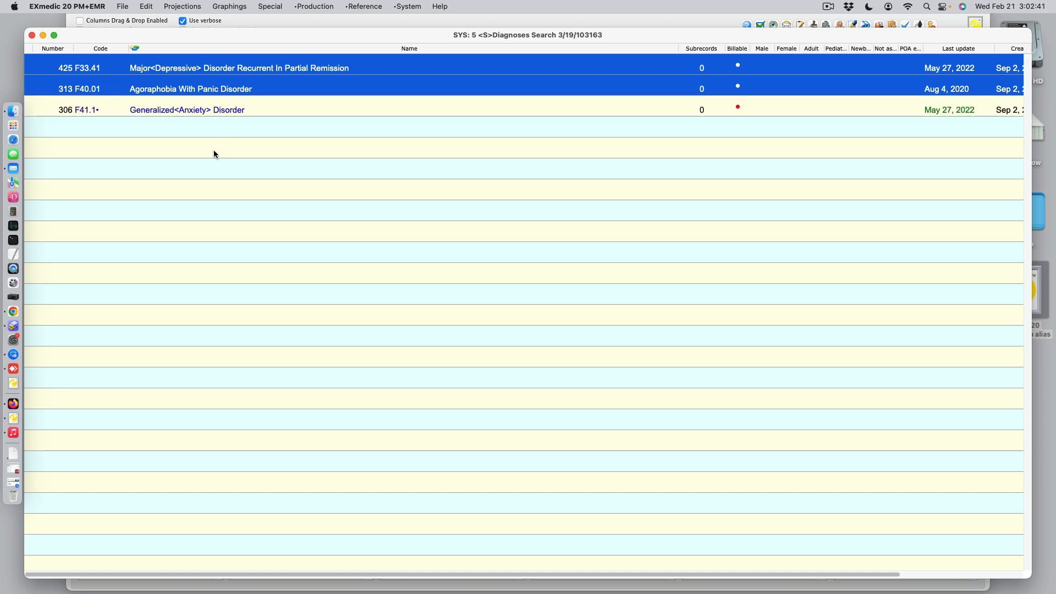
{"action": "left_click", "coordinate": [213, 111], "text": "shift"}
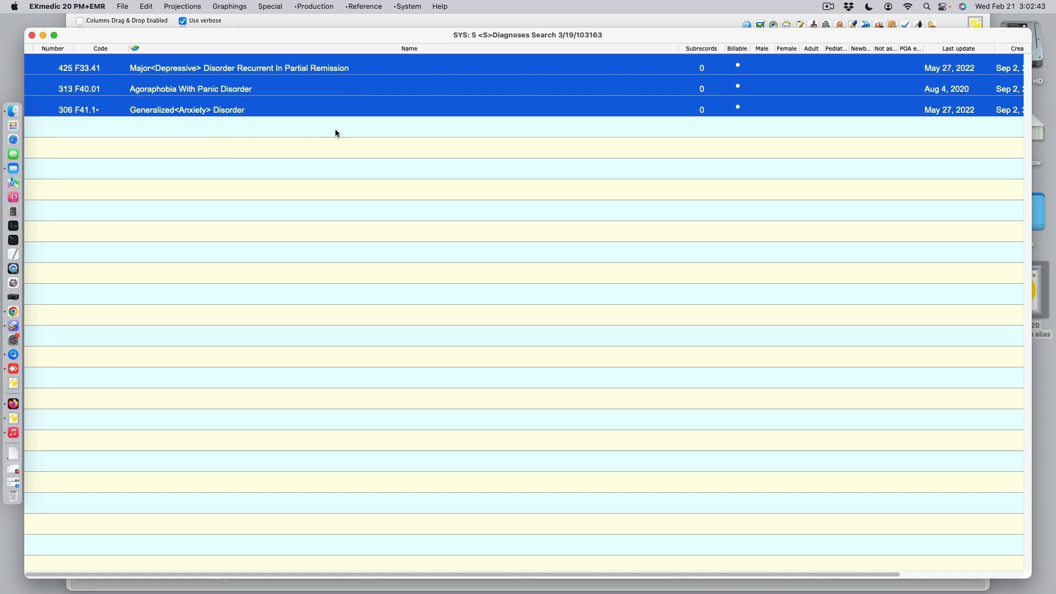
{"action": "left_click", "coordinate": [32, 35]}
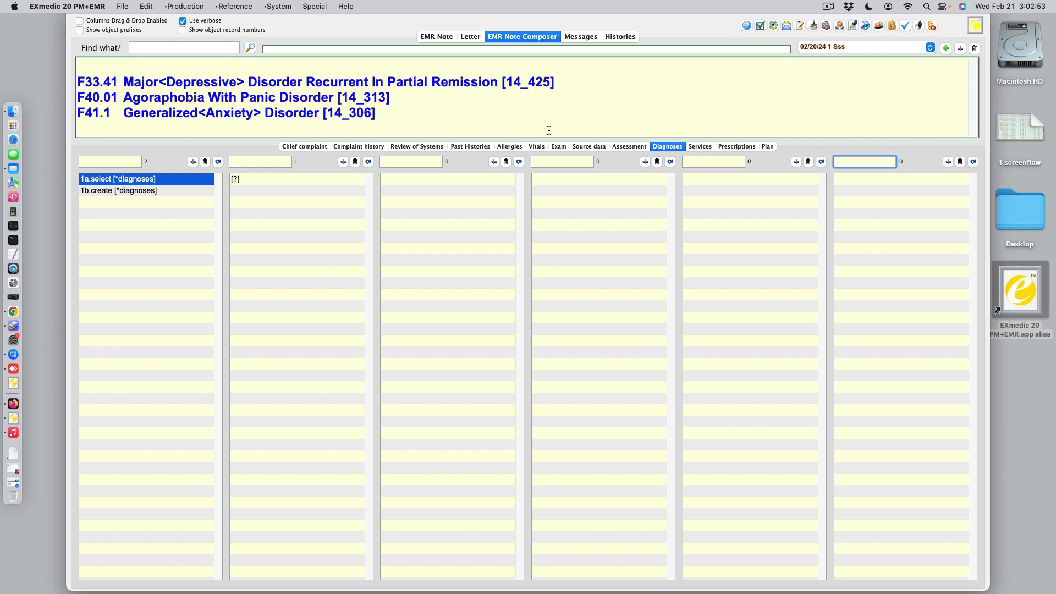
Add the services 00001 Consultation, 90709, 90792, 90836, 97770, 99212 and ARIP to the note, leaving out 90808 Individual Psychotherapy
{"action": "left_click", "coordinate": [693, 147]}
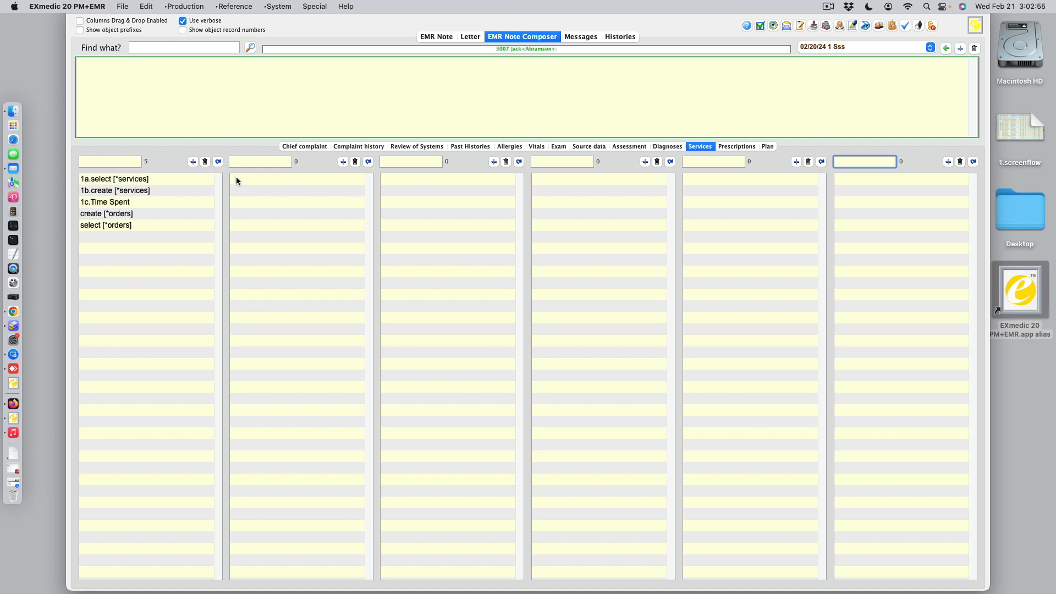
{"action": "double_click", "coordinate": [159, 179]}
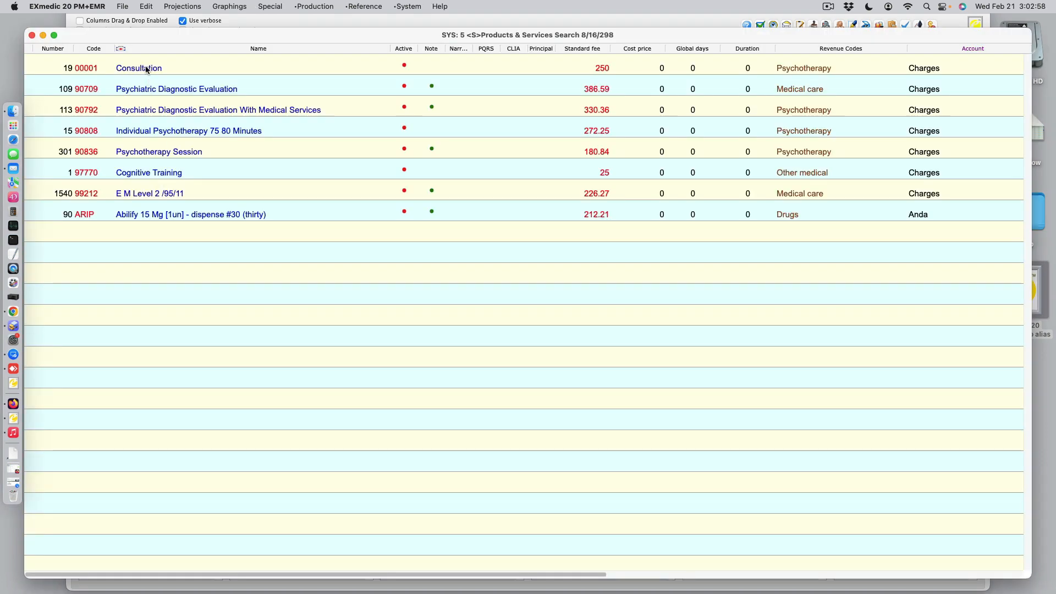
{"action": "left_click", "coordinate": [146, 68]}
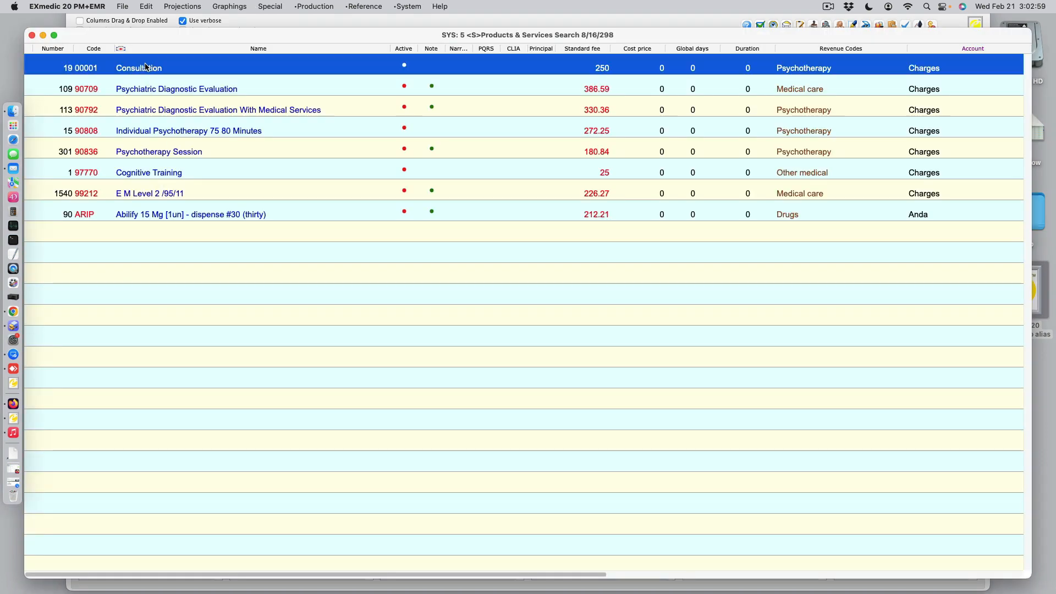
{"action": "left_click", "coordinate": [150, 214], "text": "shift"}
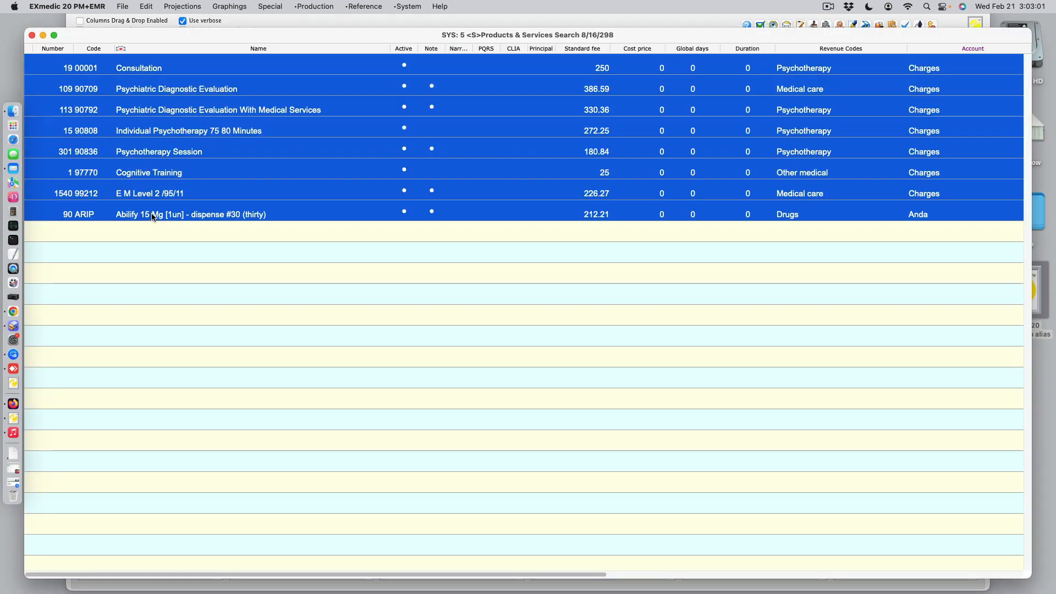
{"action": "left_click", "coordinate": [152, 133], "text": "shift"}
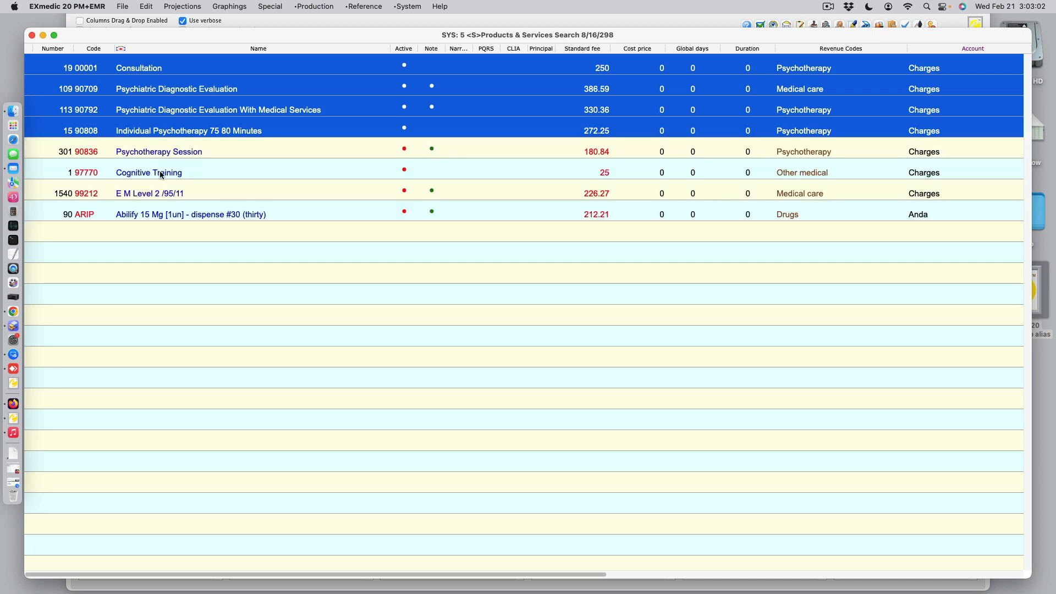
{"action": "left_click", "coordinate": [167, 214]}
{"action": "left_click", "coordinate": [148, 68], "text": "super"}
{"action": "left_click", "coordinate": [153, 110], "text": "super"}
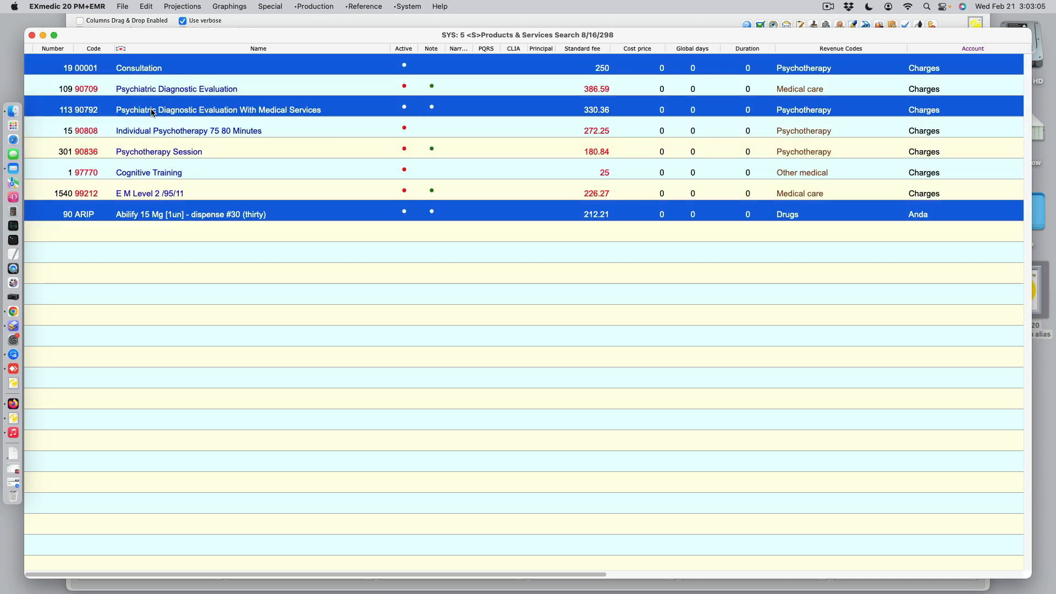
{"action": "left_click", "coordinate": [147, 70]}
{"action": "left_click", "coordinate": [189, 215], "text": "shift"}
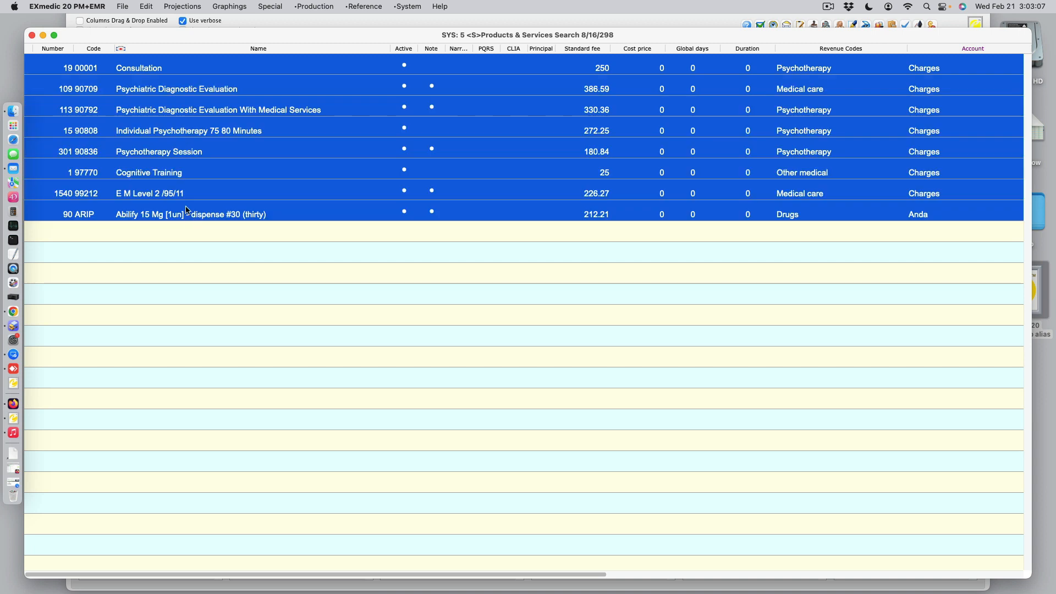
{"action": "left_click", "coordinate": [176, 133], "text": "super"}
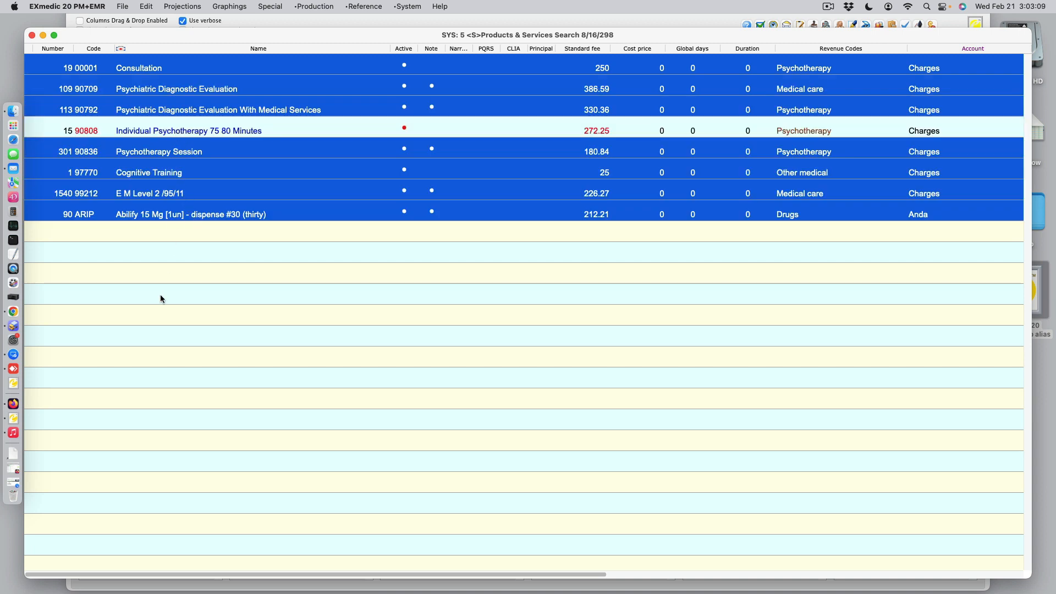
{"action": "left_click", "coordinate": [32, 35]}
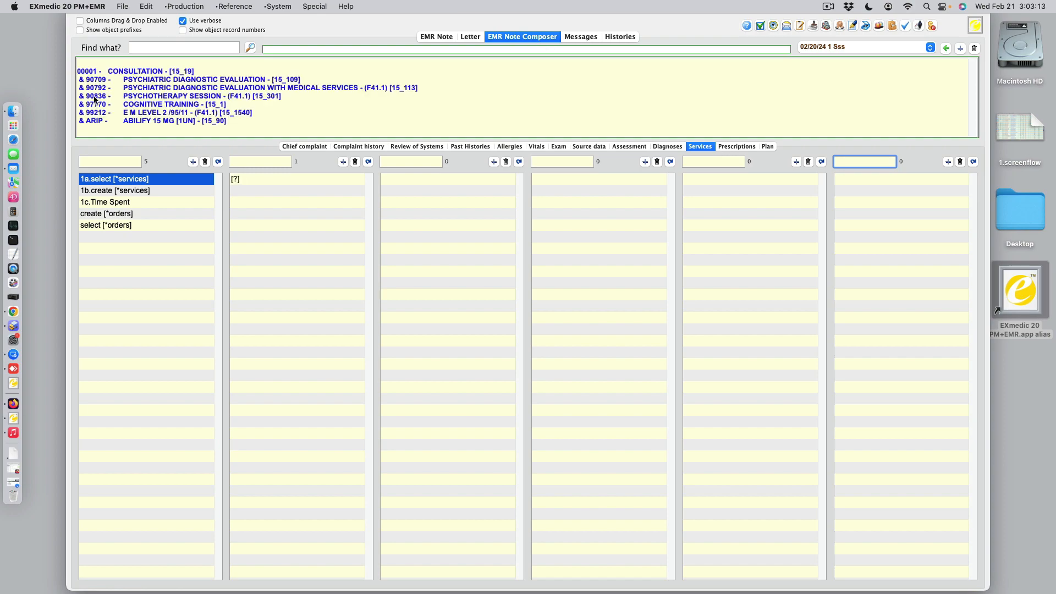
Return to the EMR note, check its current diagnoses and services, and create a case of charges with E M Level 2 /95/11 as master service
{"action": "left_click", "coordinate": [434, 38]}
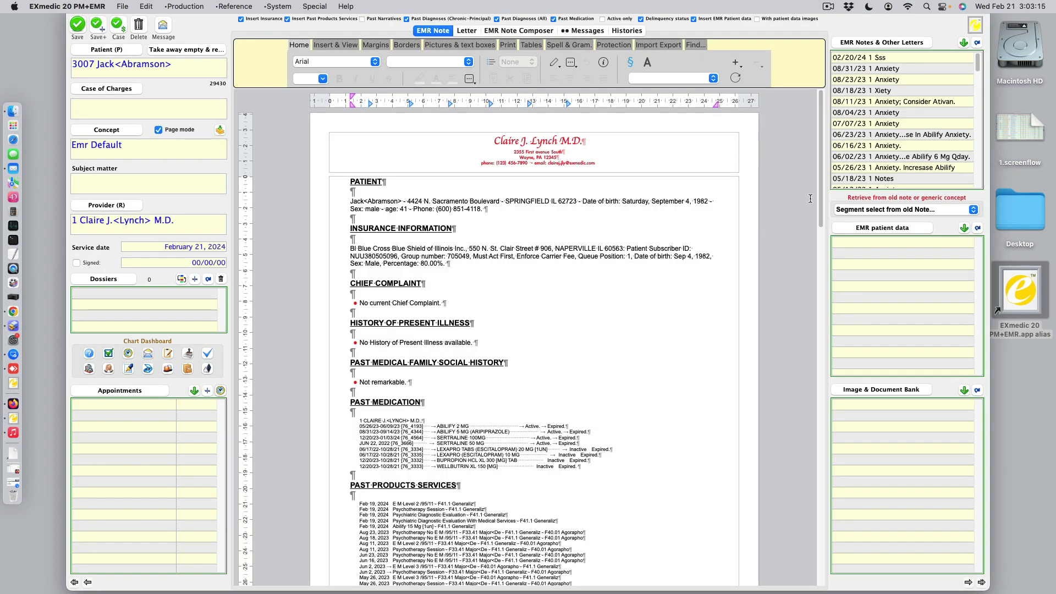
{"action": "scroll", "coordinate": [819, 254], "scroll_direction": "down", "scroll_amount": 3}
{"action": "left_click_drag", "start_coordinate": [818, 250], "coordinate": [820, 415]}
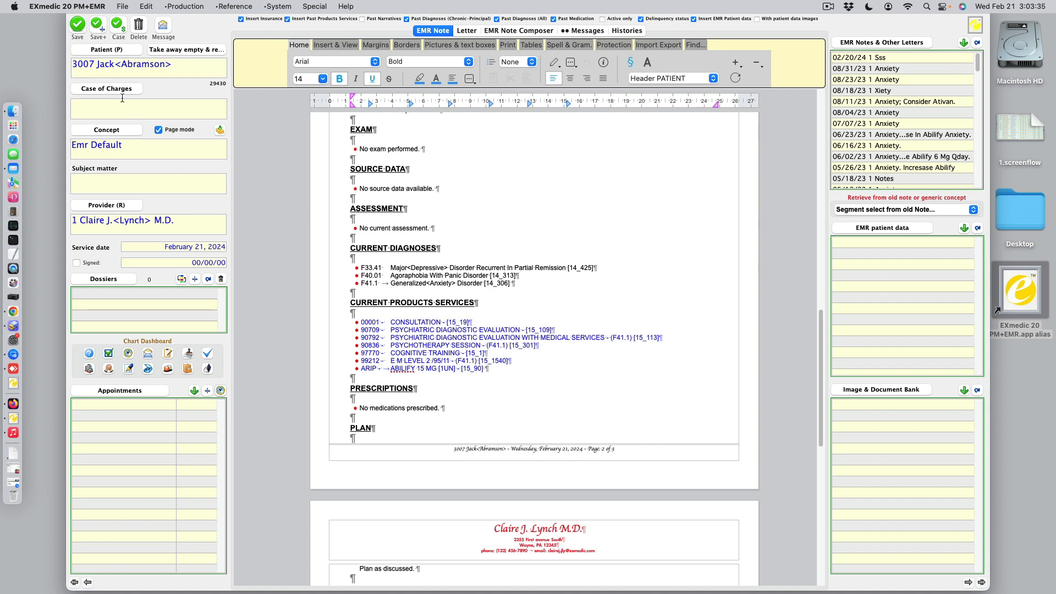
{"action": "left_click", "coordinate": [119, 33]}
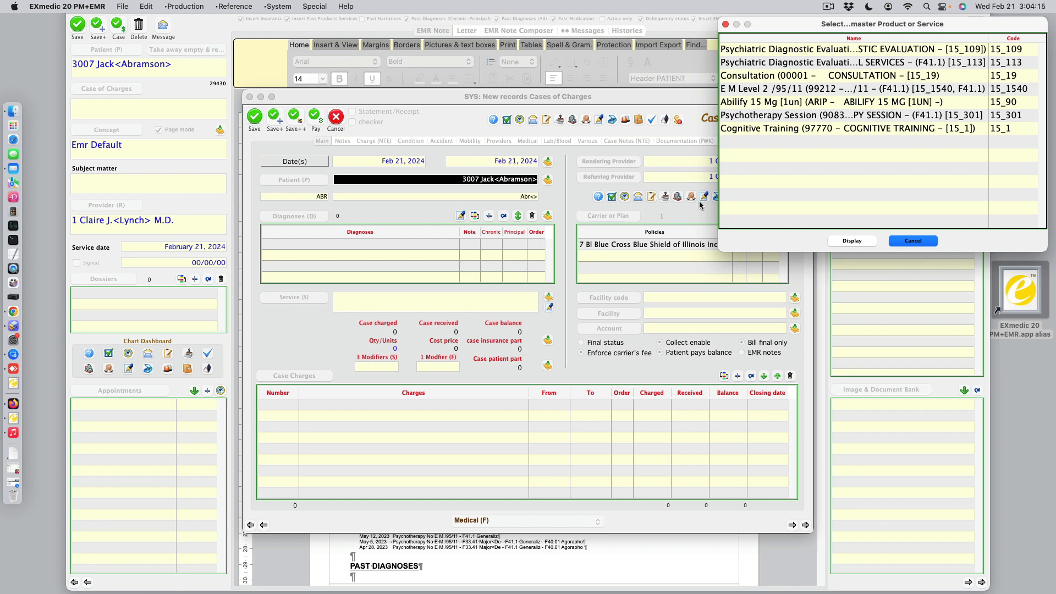
{"action": "double_click", "coordinate": [783, 89]}
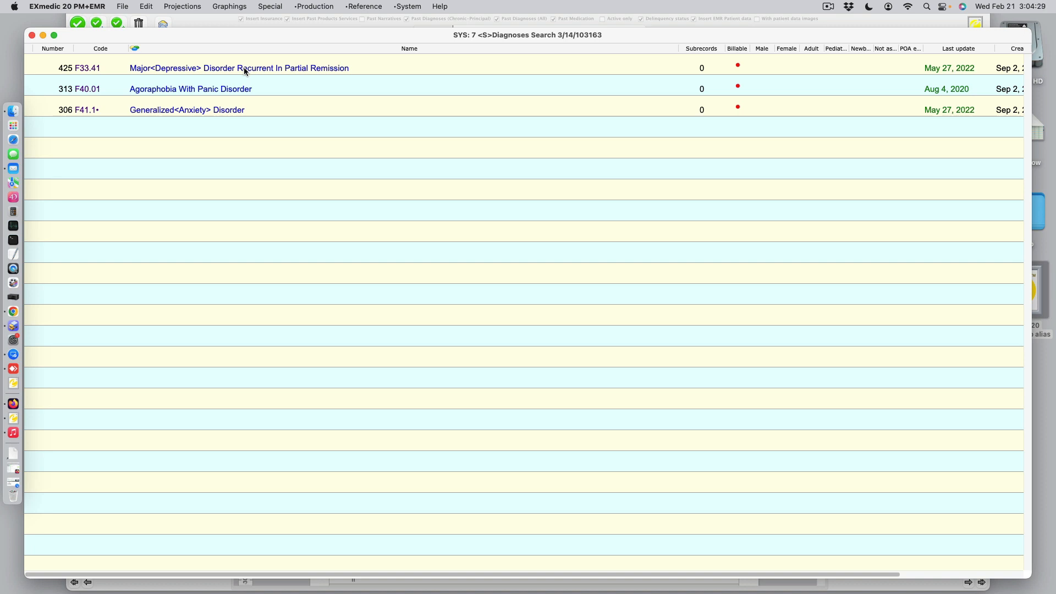
Attach all three diagnoses, F33.41, F40.01 and F41.1, to the case of charges
{"action": "left_click_drag", "start_coordinate": [244, 67], "coordinate": [222, 112]}
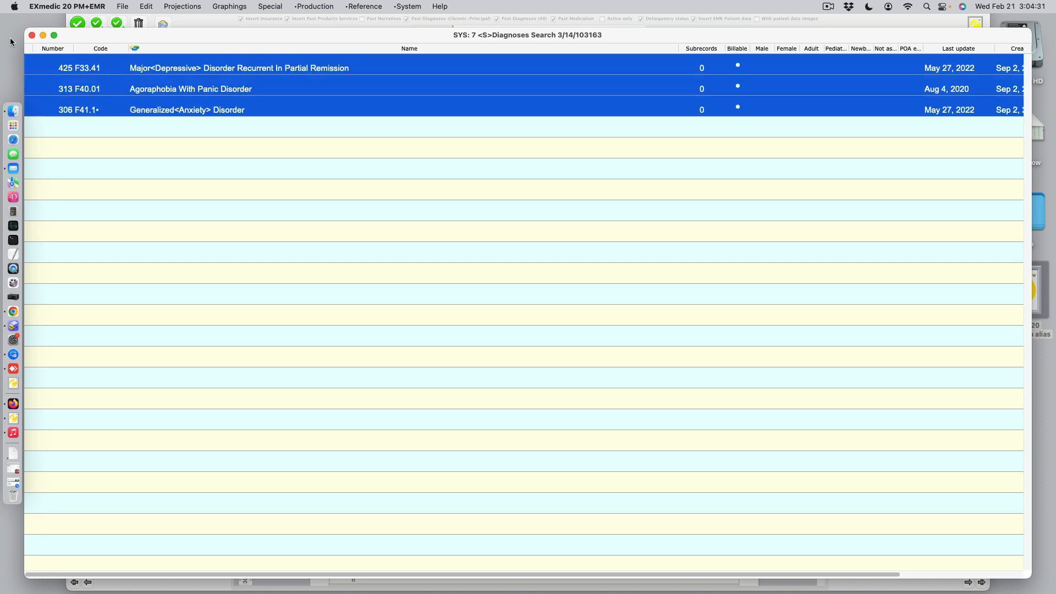
{"action": "left_click", "coordinate": [32, 35]}
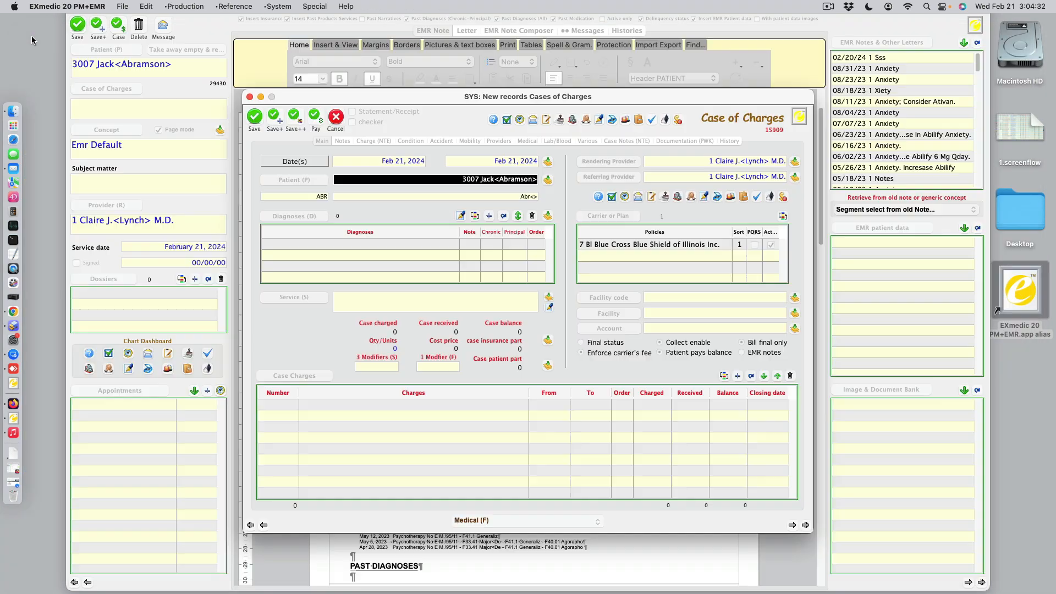
{"action": "left_click", "coordinate": [354, 227]}
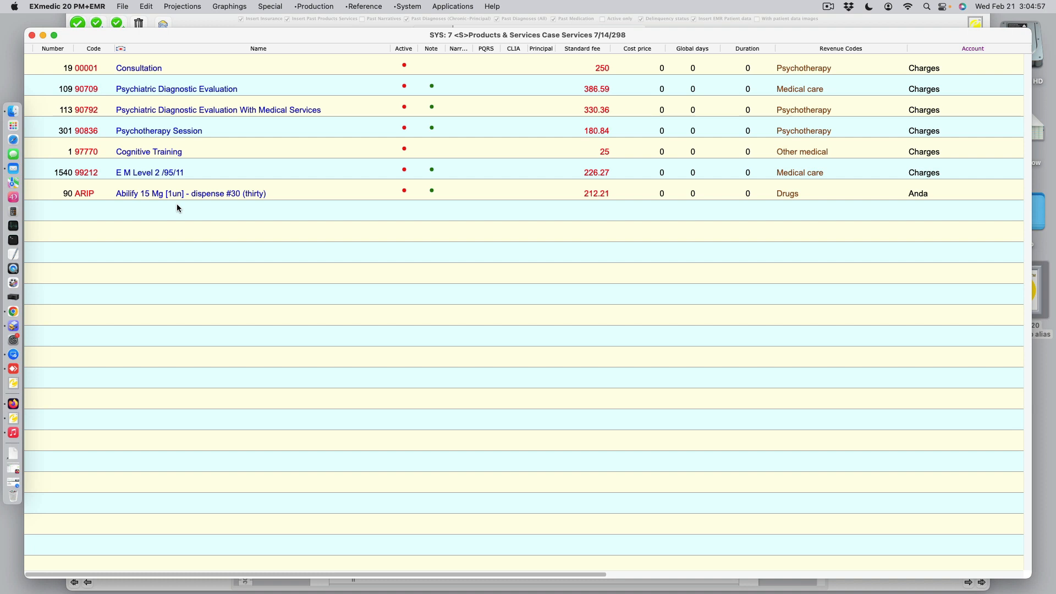
Add charges for Psychiatric Diagnostic Evaluation (90709), Psychotherapy Session, E M Level 2 /95/11 and Abilify 15 Mg, and save the case
{"action": "left_click", "coordinate": [183, 91]}
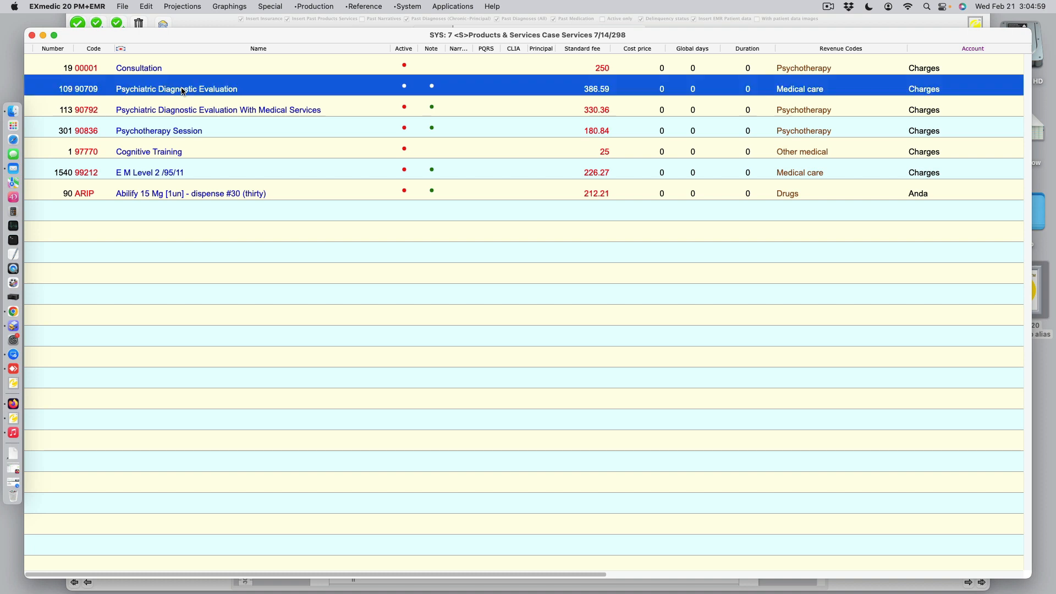
{"action": "left_click", "coordinate": [175, 129], "text": "super"}
{"action": "left_click", "coordinate": [186, 172], "text": "super"}
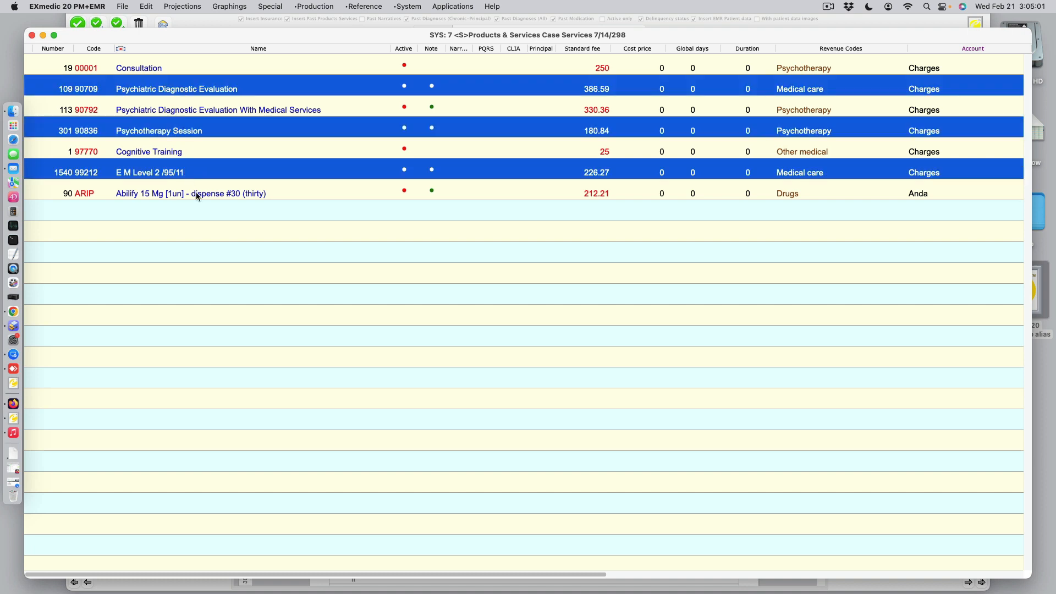
{"action": "left_click", "coordinate": [200, 195], "text": "super"}
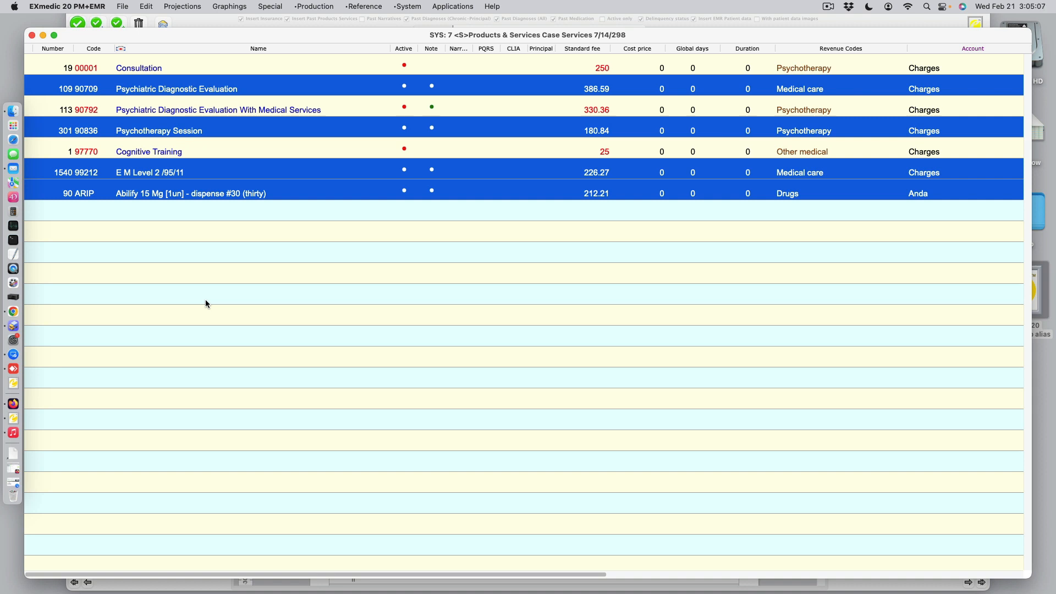
{"action": "left_click", "coordinate": [31, 36]}
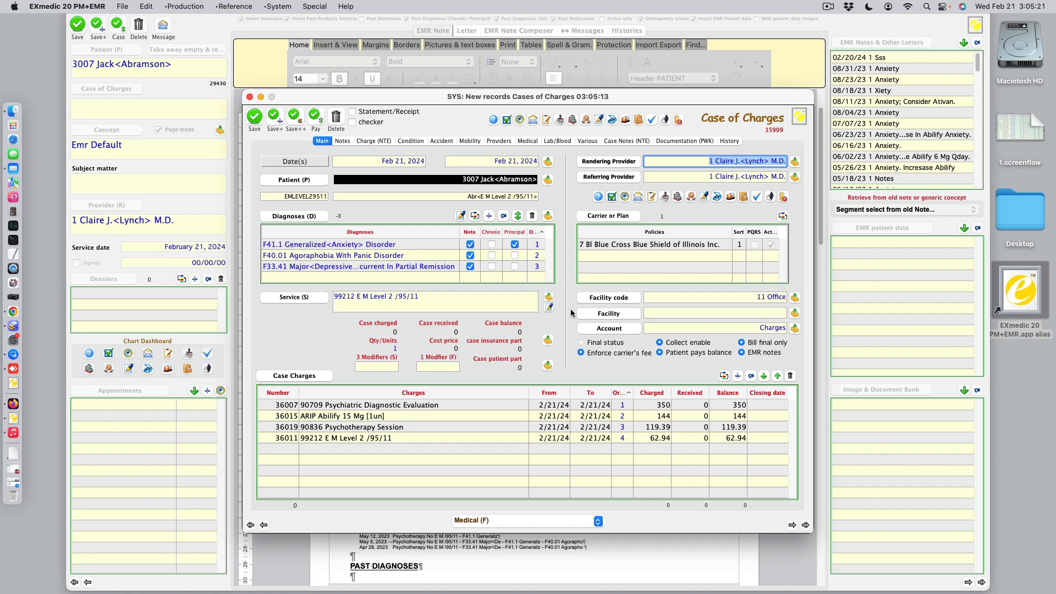
{"action": "left_click", "coordinate": [255, 120]}
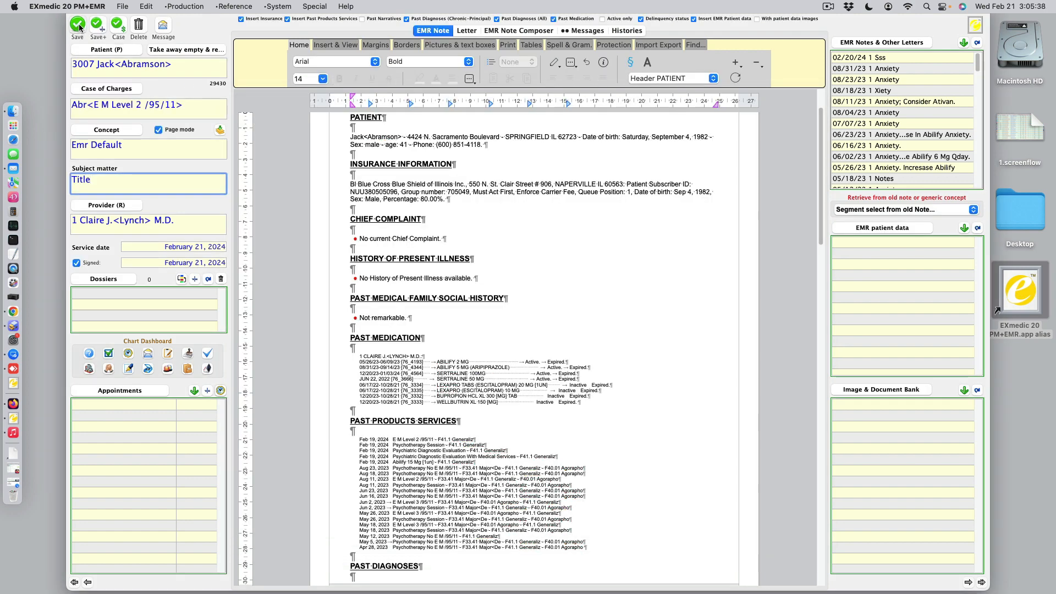
Save the EMR note and close the list showing the new note
{"action": "left_click", "coordinate": [78, 25]}
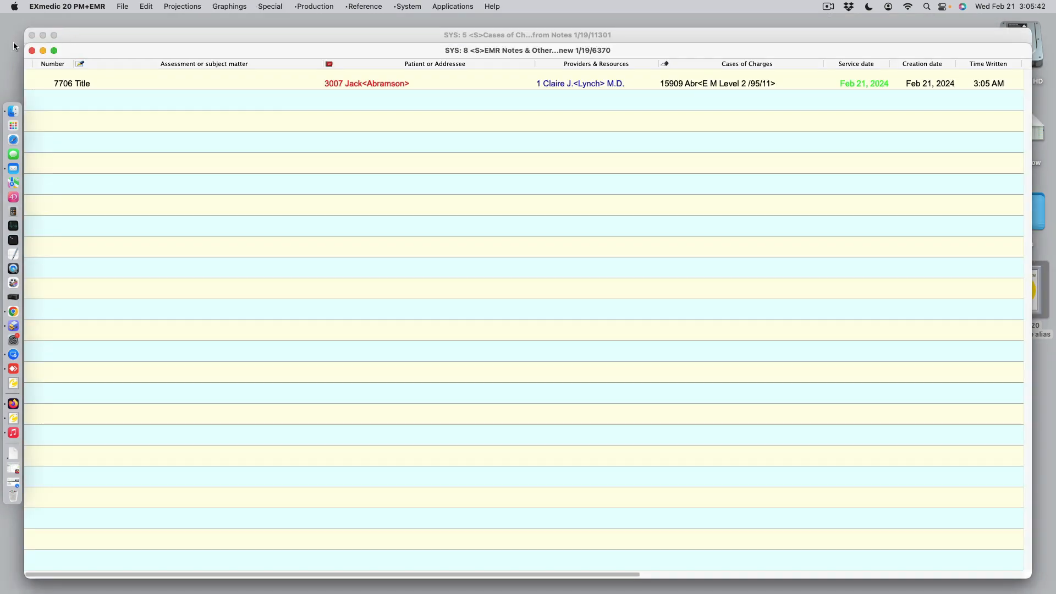
{"action": "left_click", "coordinate": [32, 51]}
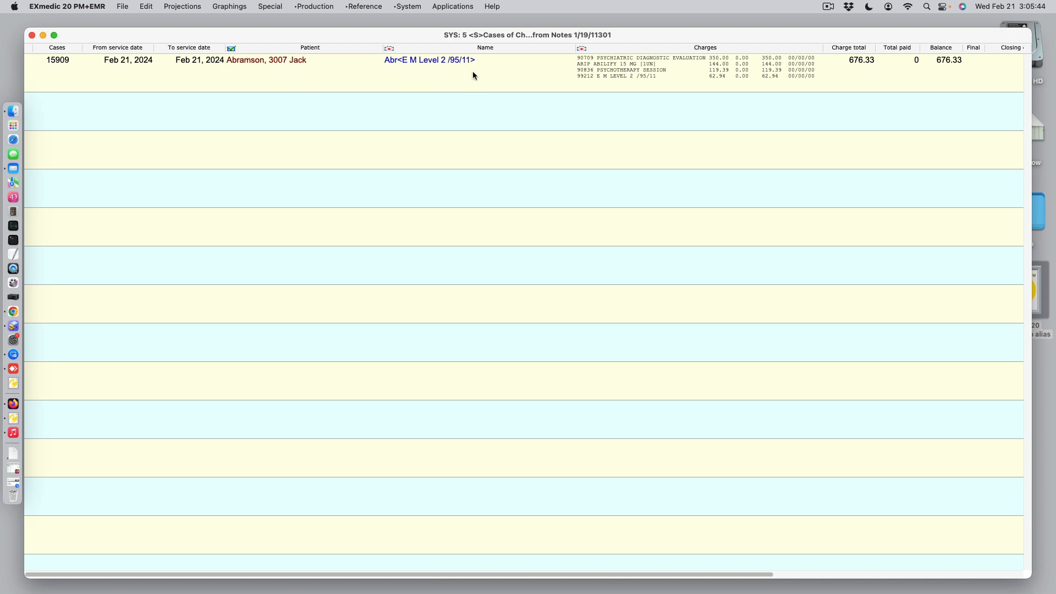
Project the new case of charges to its related EMR note, charges and claims, and check the operations available for claims
{"action": "left_click", "coordinate": [506, 68]}
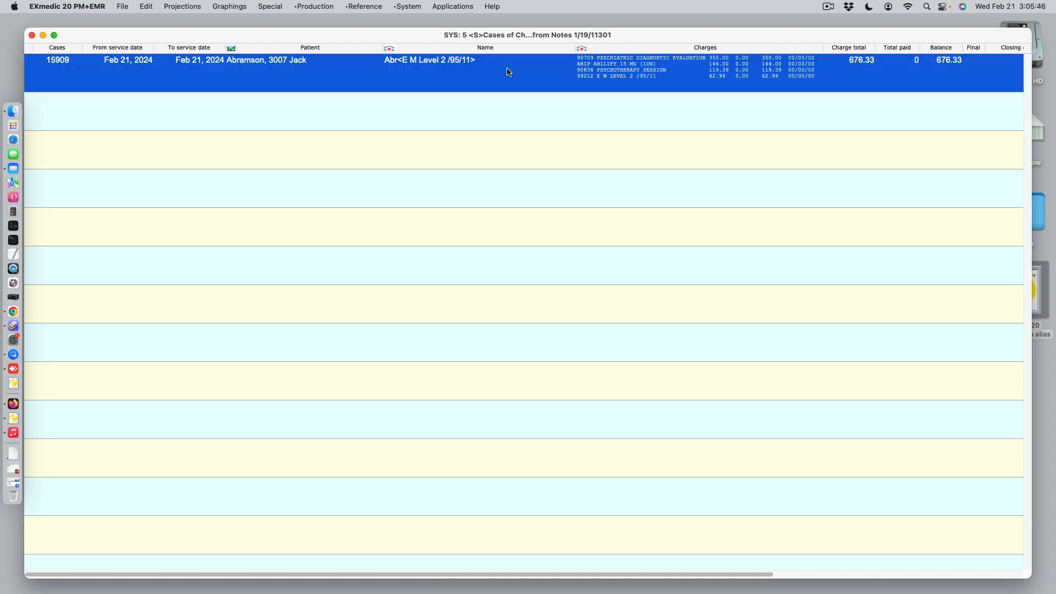
{"action": "left_click", "coordinate": [184, 6]}
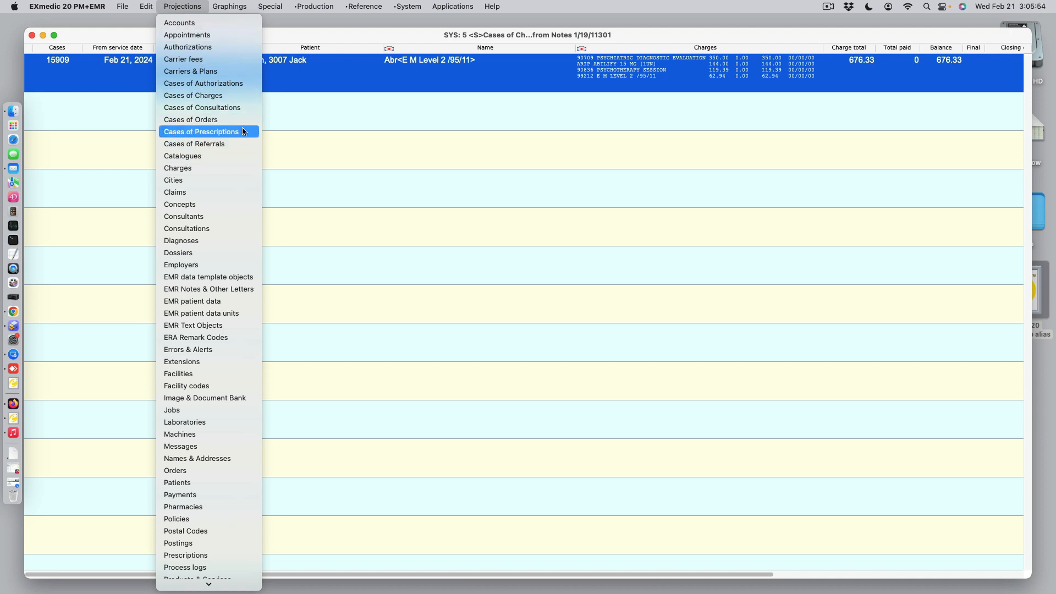
{"action": "left_click", "coordinate": [241, 98]}
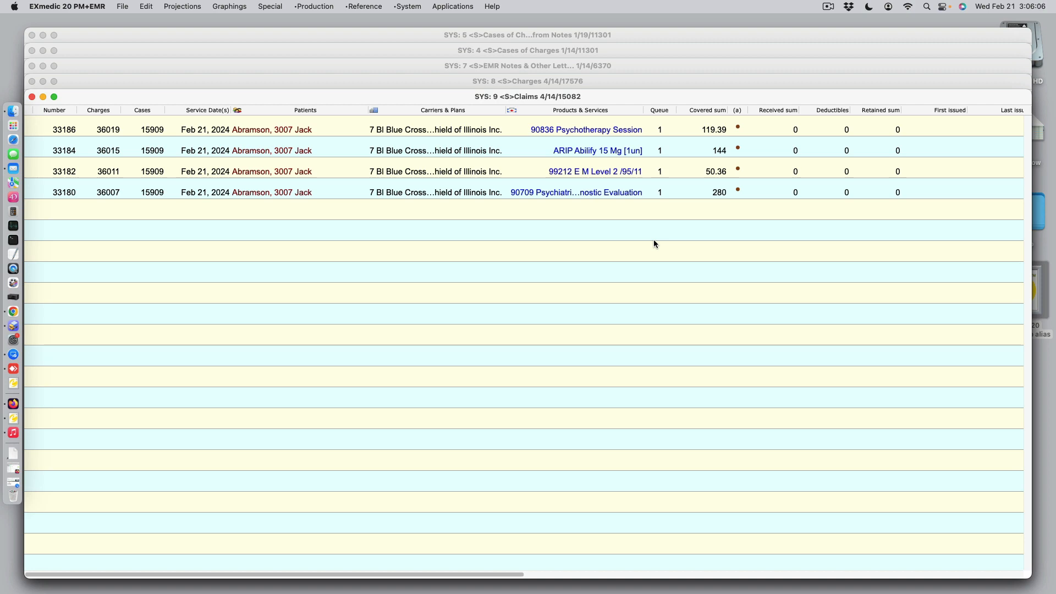
{"action": "left_click", "coordinate": [455, 6]}
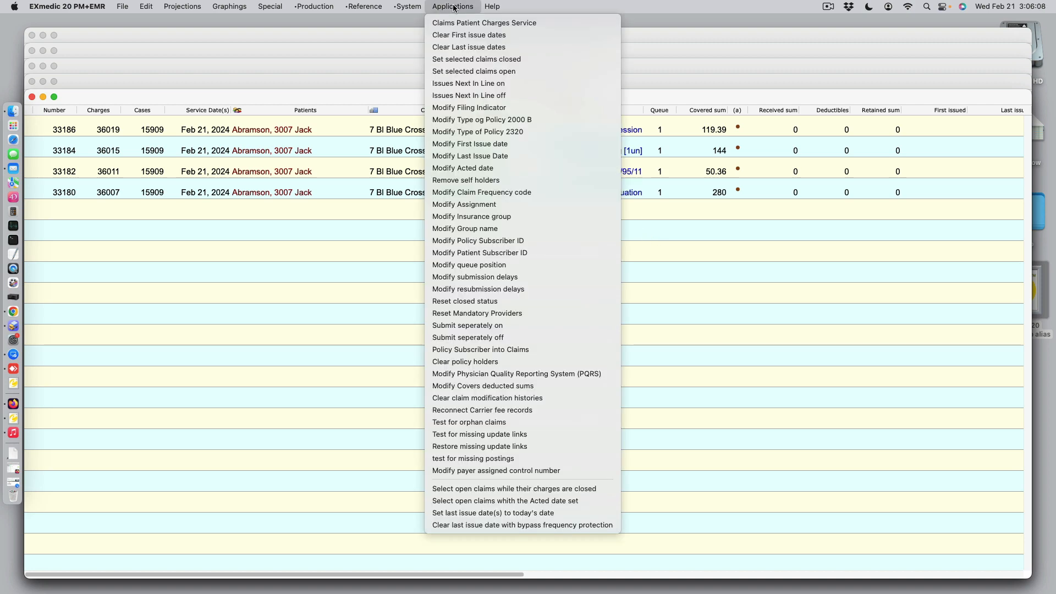
{"action": "left_click", "coordinate": [318, 228]}
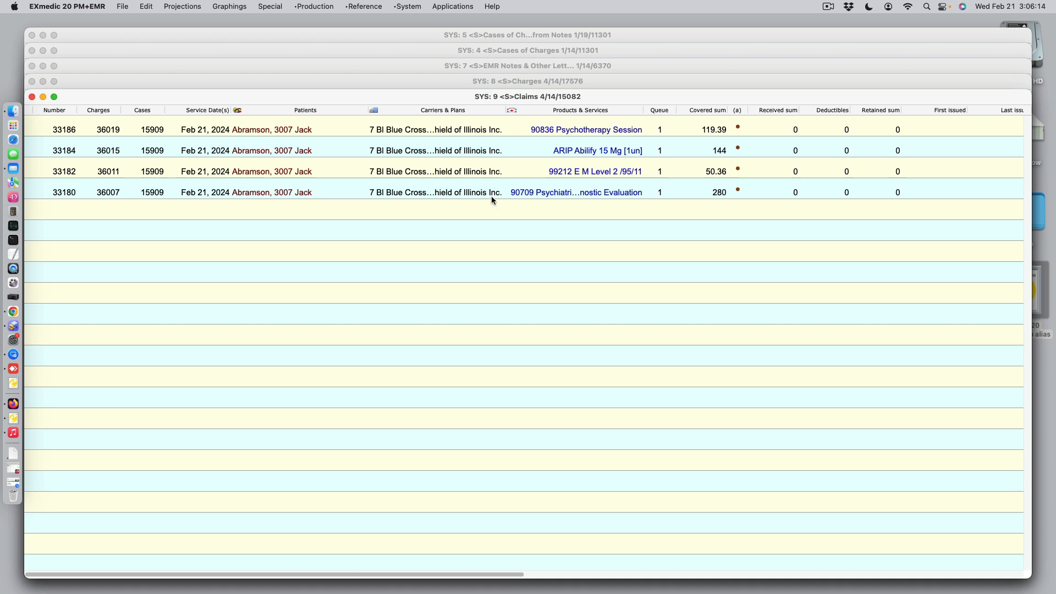
Close the claims list and preview the Charges.Statement report for the case's charges, moving the preview towards the middle of the screen
{"action": "left_click", "coordinate": [32, 97]}
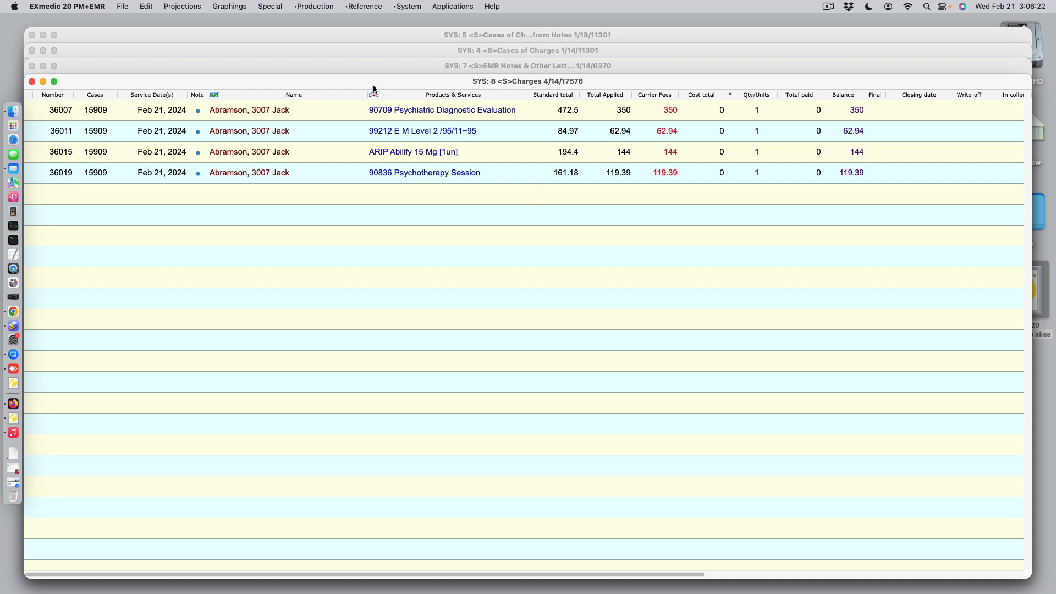
{"action": "left_click", "coordinate": [124, 6]}
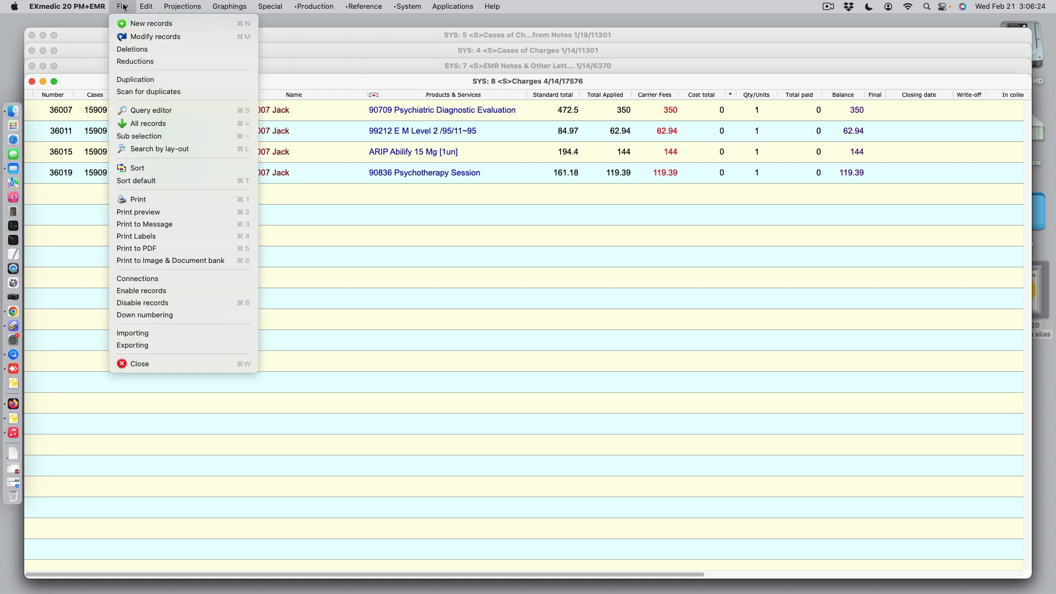
{"action": "left_click", "coordinate": [180, 216]}
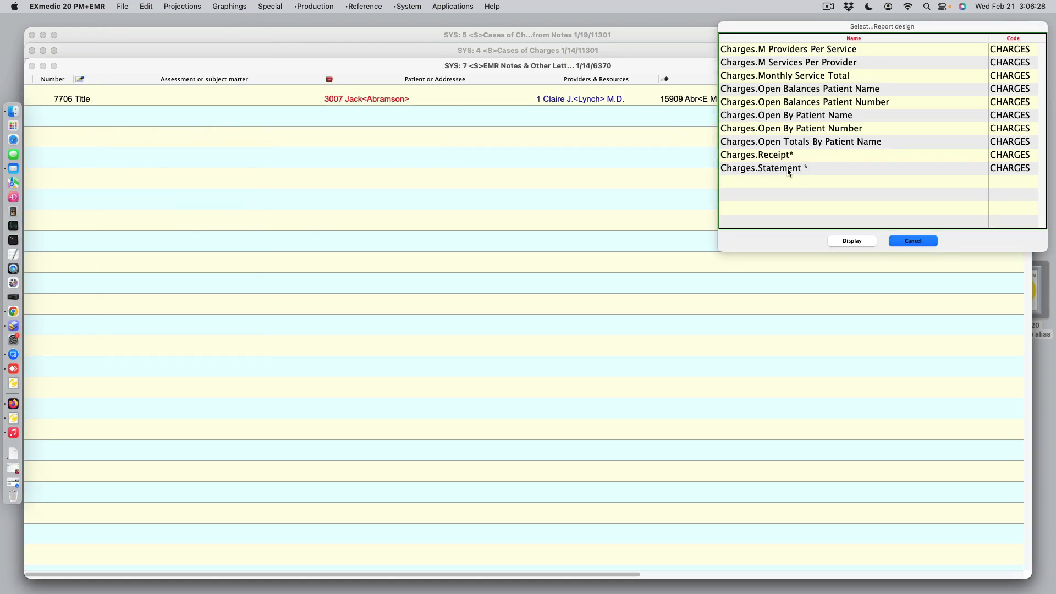
{"action": "double_click", "coordinate": [788, 169]}
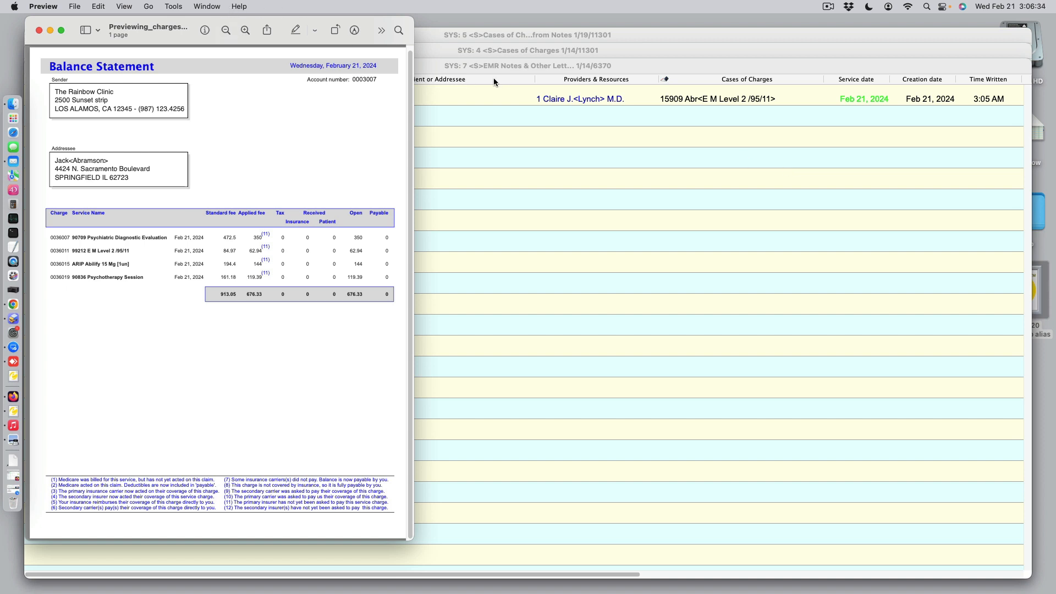
{"action": "left_click_drag", "start_coordinate": [302, 22], "coordinate": [506, 41]}
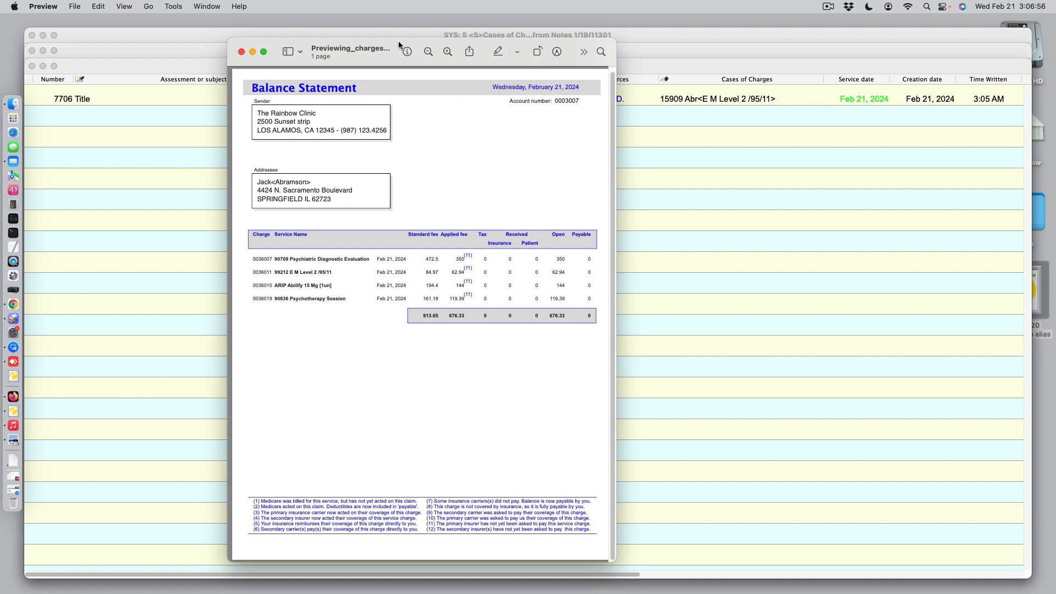
{"action": "left_click_drag", "start_coordinate": [399, 42], "coordinate": [472, 43]}
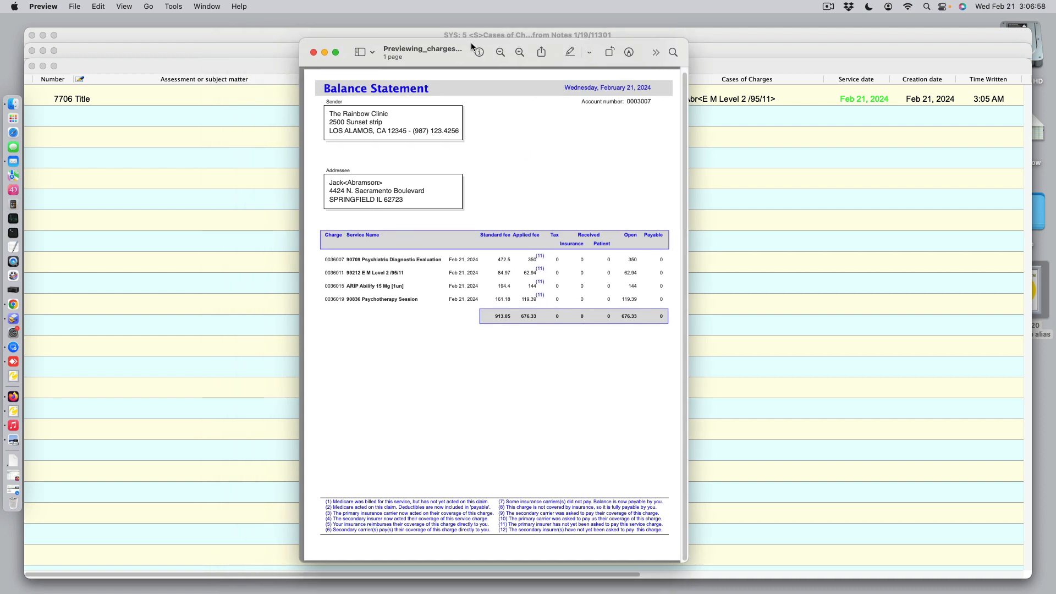